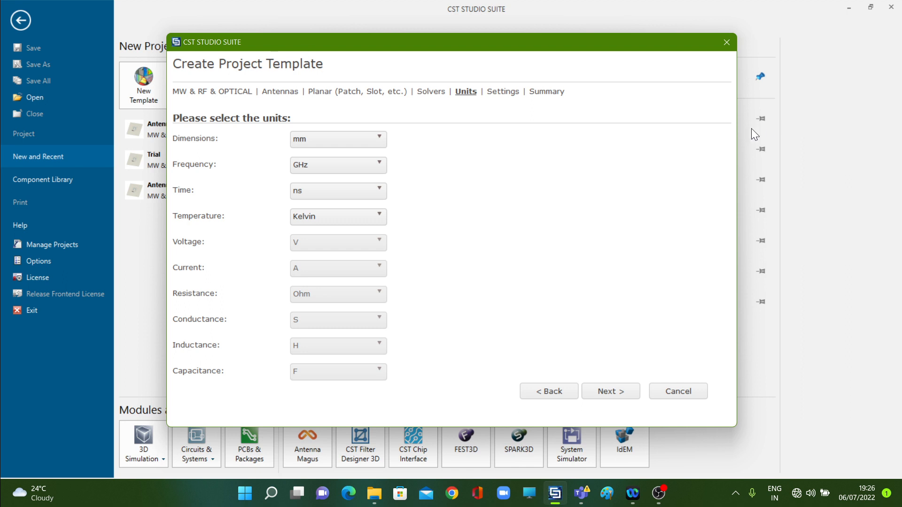
Choose GHz as the template's frequency unit and continue to the frequency settings
click(383, 165)
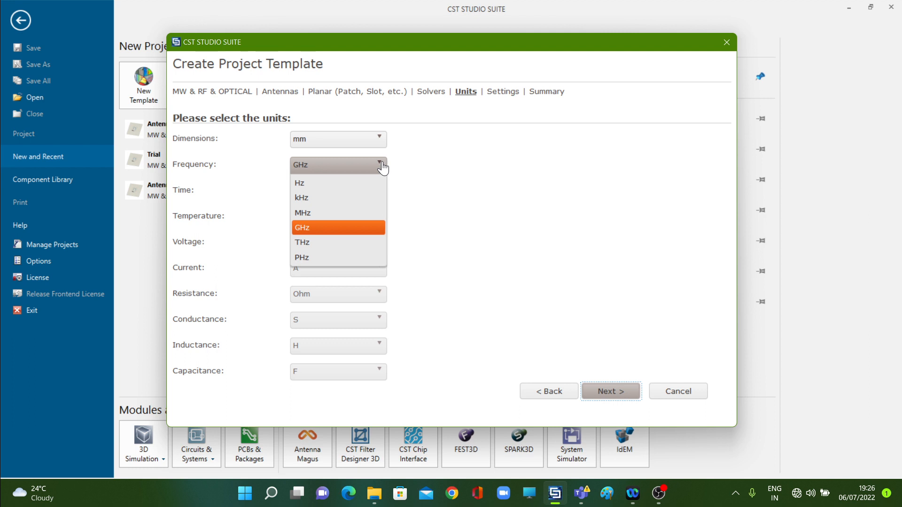
click(311, 227)
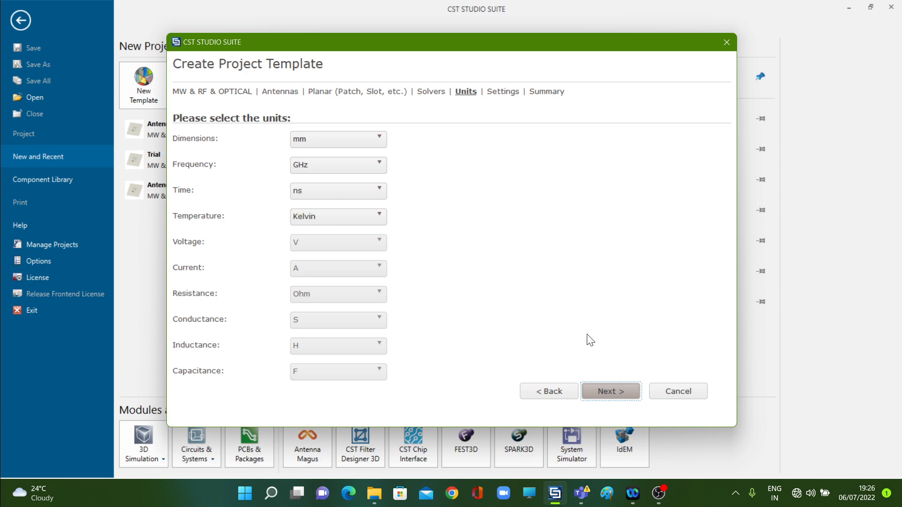
click(604, 399)
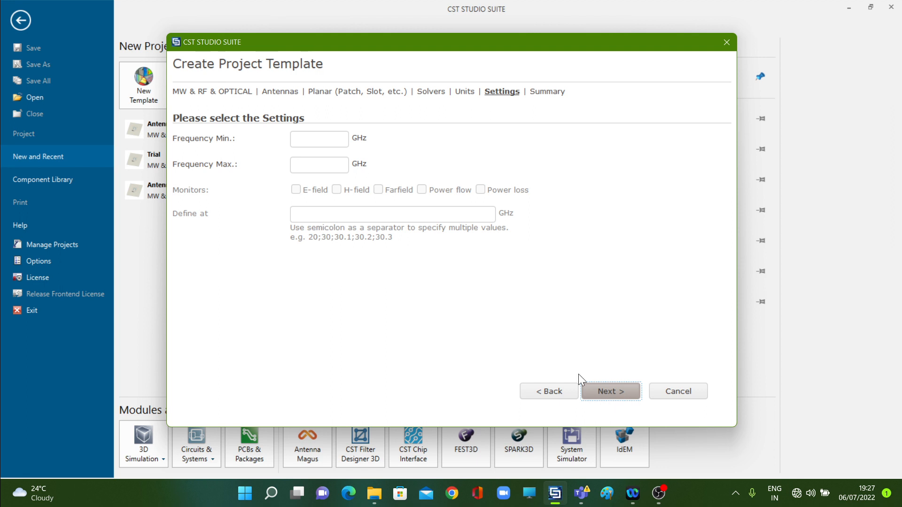
Set the template's frequency range from a minimum of 1 GHz to a maximum of 12 GHz
click(309, 139)
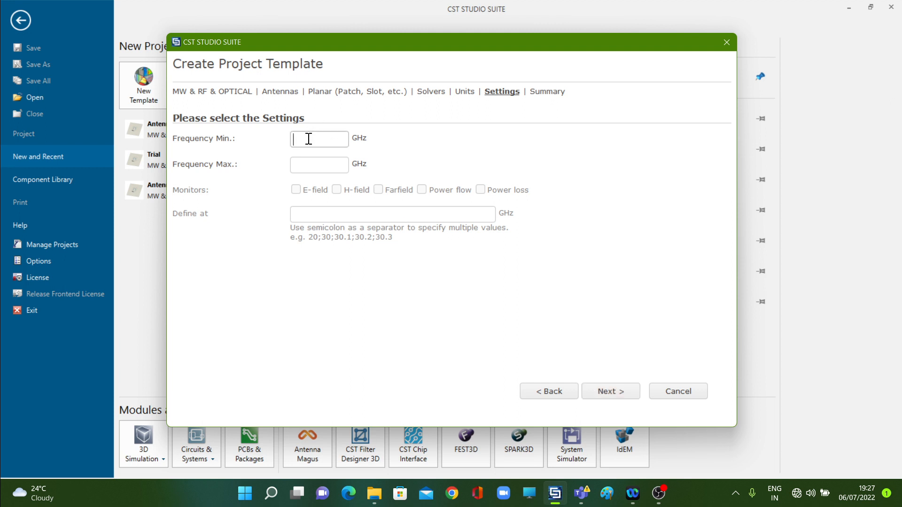
text(1)
click(314, 173)
text(12)
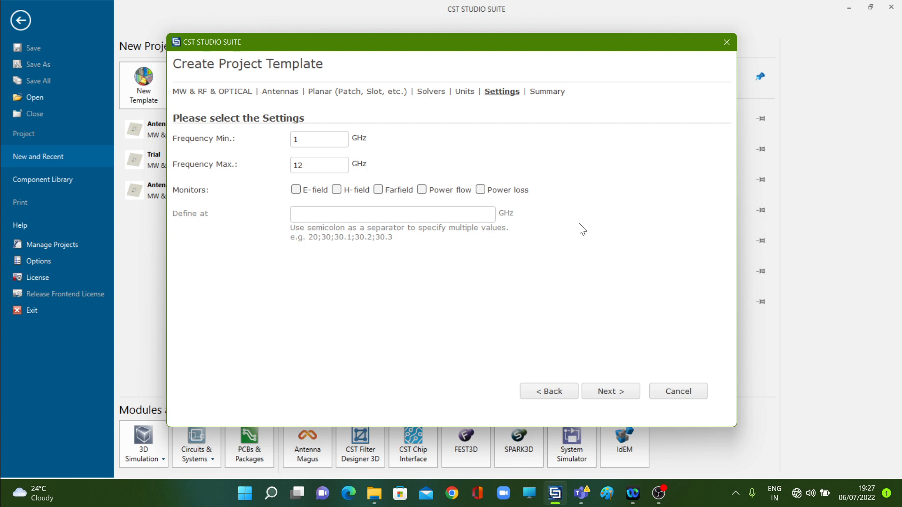
Enable the E-field, H-field and Farfield monitors for the project template
click(296, 190)
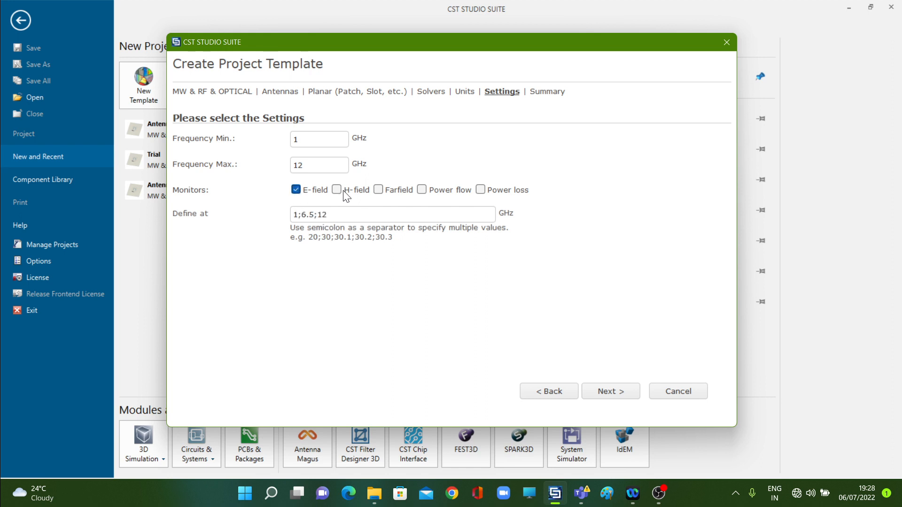
click(337, 189)
click(379, 190)
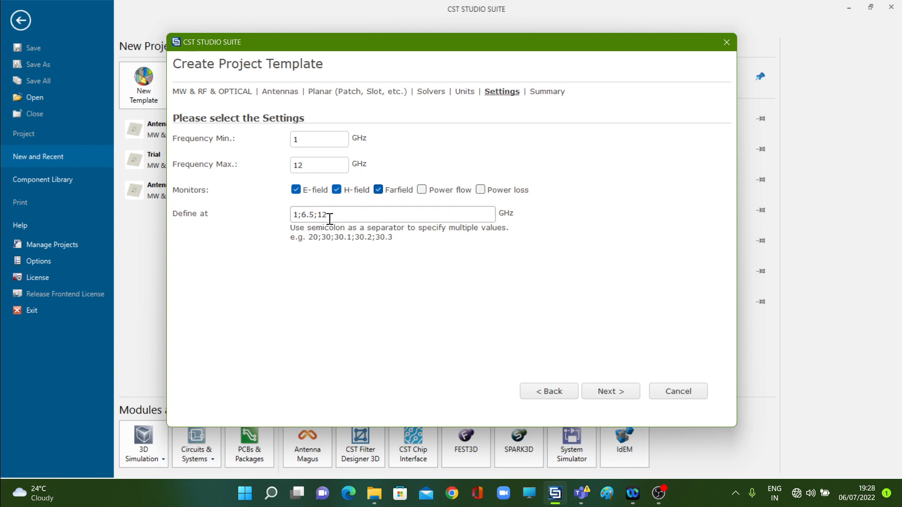
Define the monitors at 1;2;4.5;6.5;8;10;12 GHz and continue to the template summary
click(300, 215)
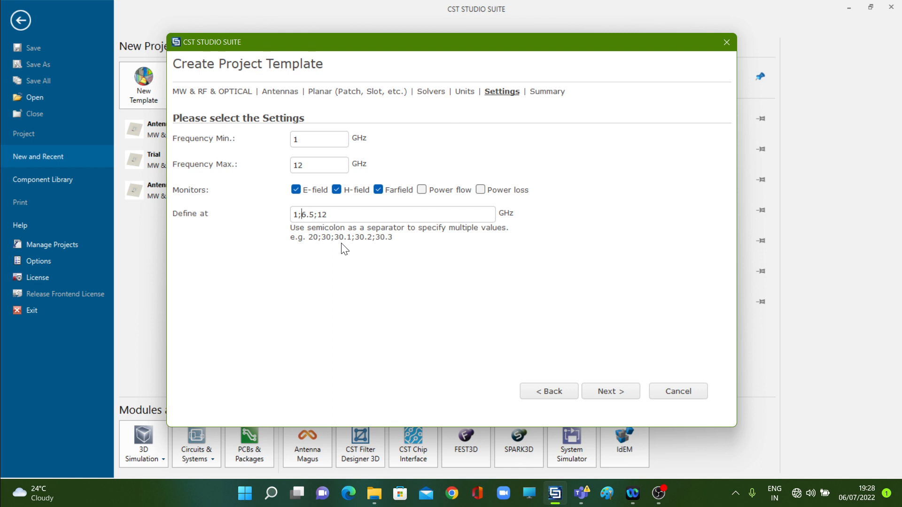
text(2;)
text(4.5;)
text(8;10;)
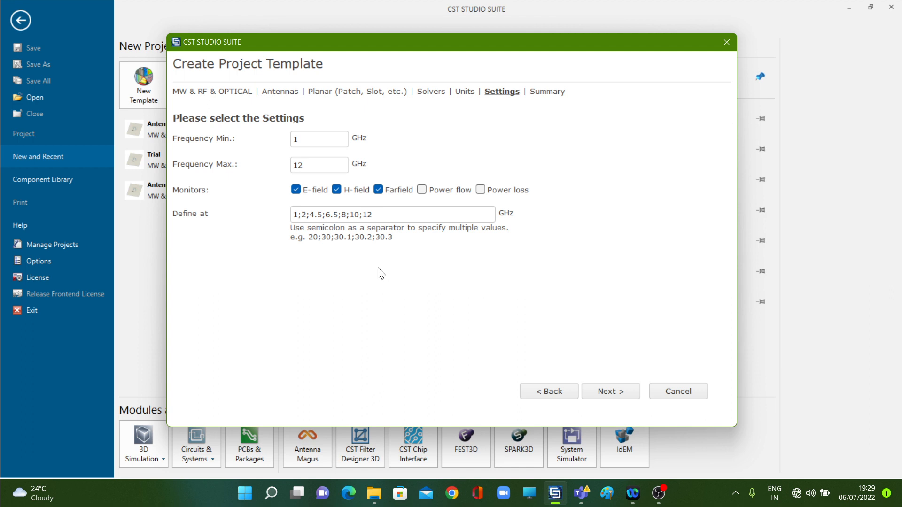
click(362, 215)
click(384, 219)
click(623, 394)
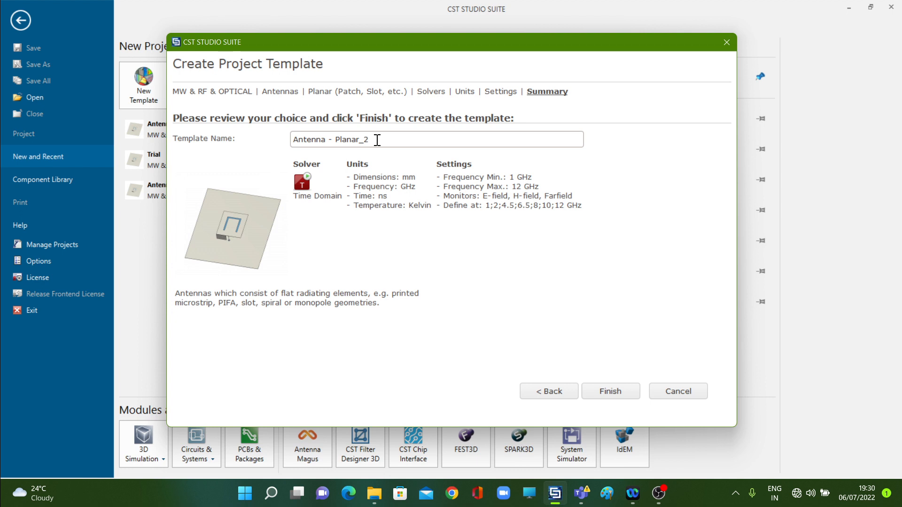
drag(382, 139, 256, 146)
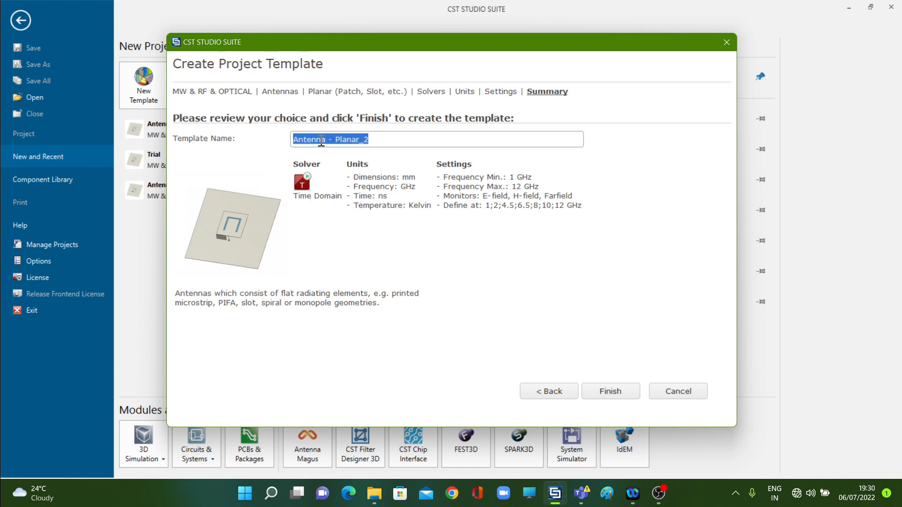
drag(381, 139, 336, 141)
text(Trial)
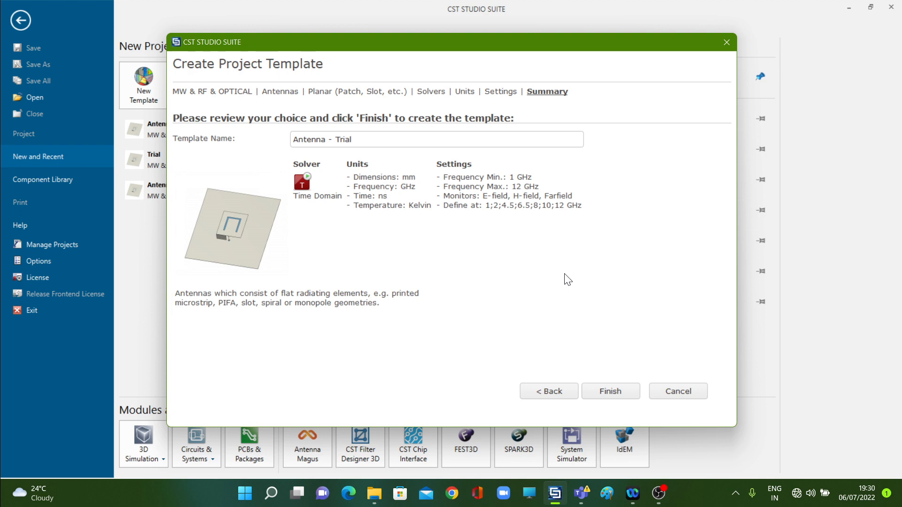
click(609, 391)
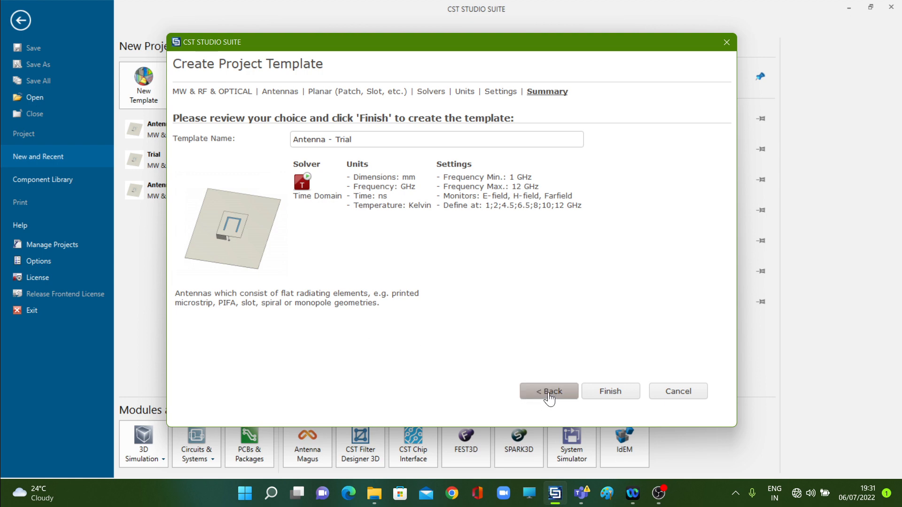
click(548, 396)
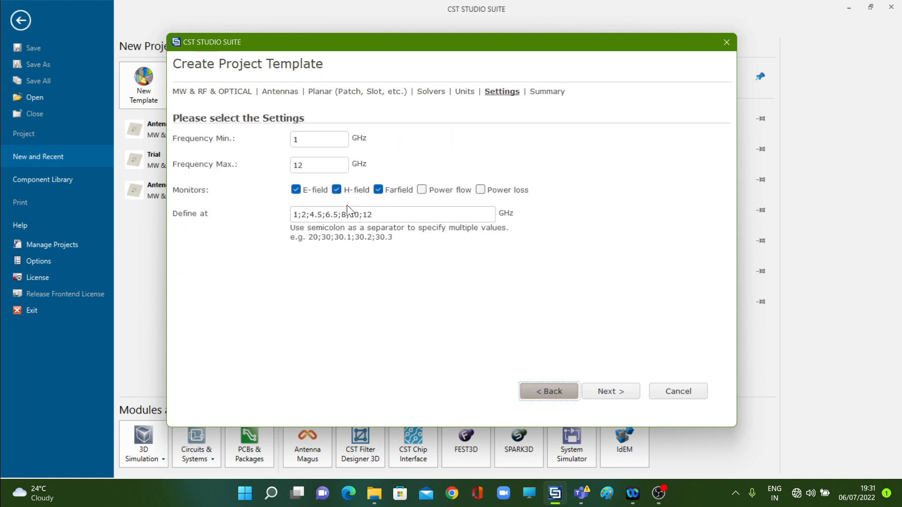
click(619, 398)
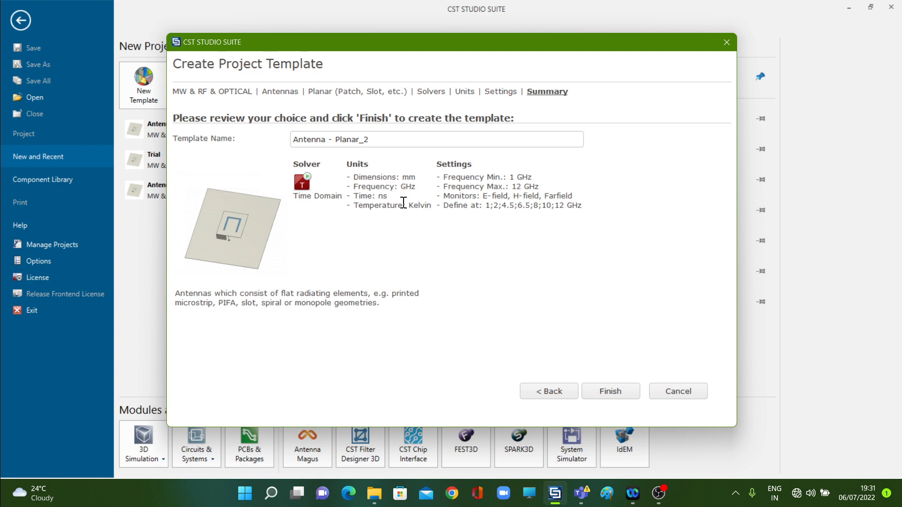
Name the template "Antenna - Trial" and finish creating it
drag(370, 140, 335, 140)
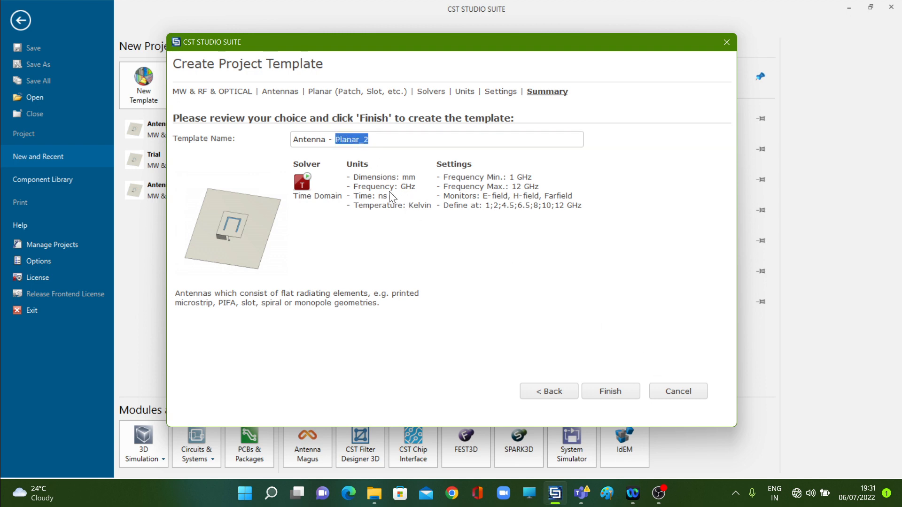
text(Tria)
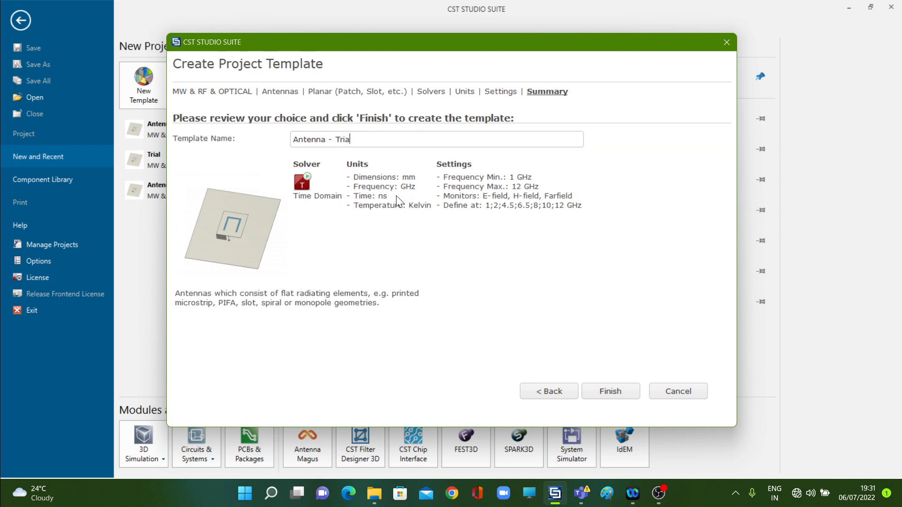
text(l)
click(633, 390)
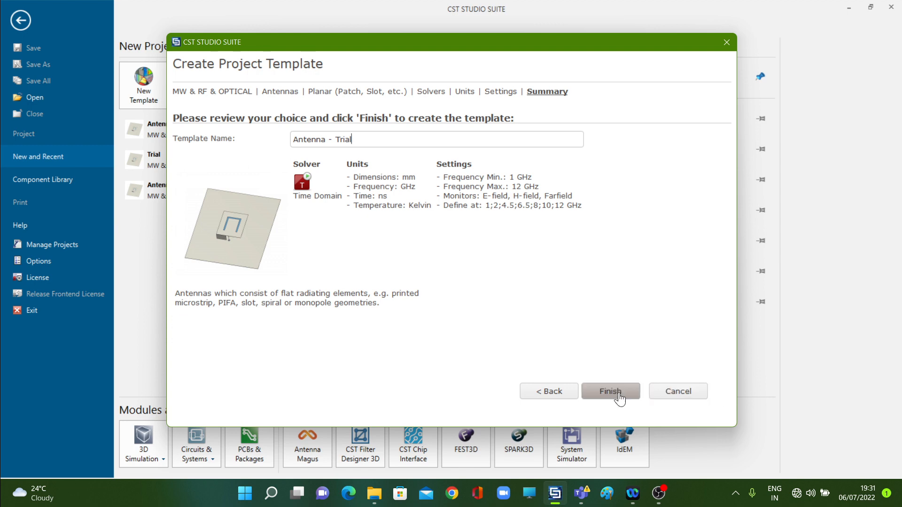
click(618, 396)
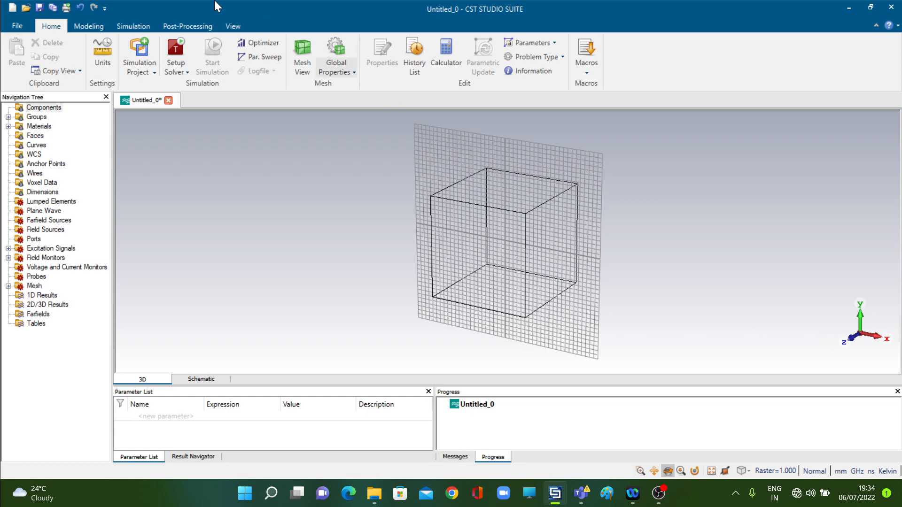
Start a new brick defined by numeric values and name it Substrate
click(97, 27)
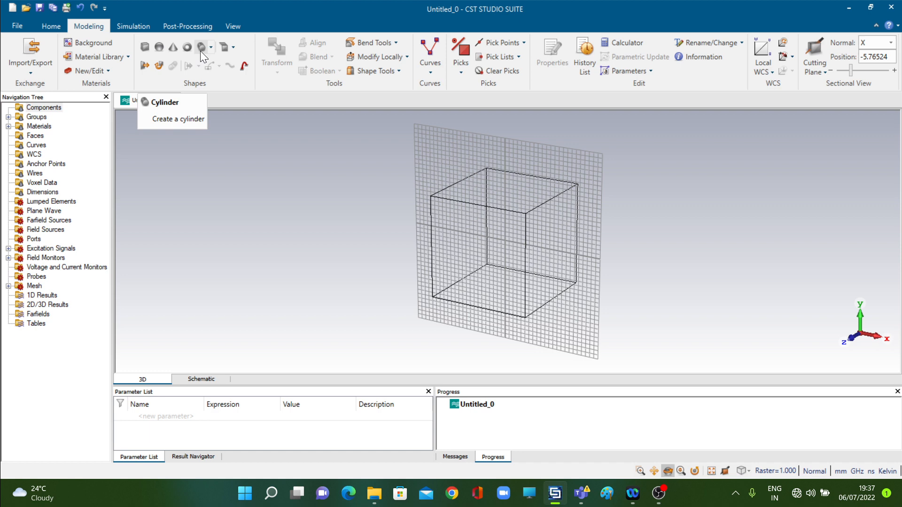
click(145, 45)
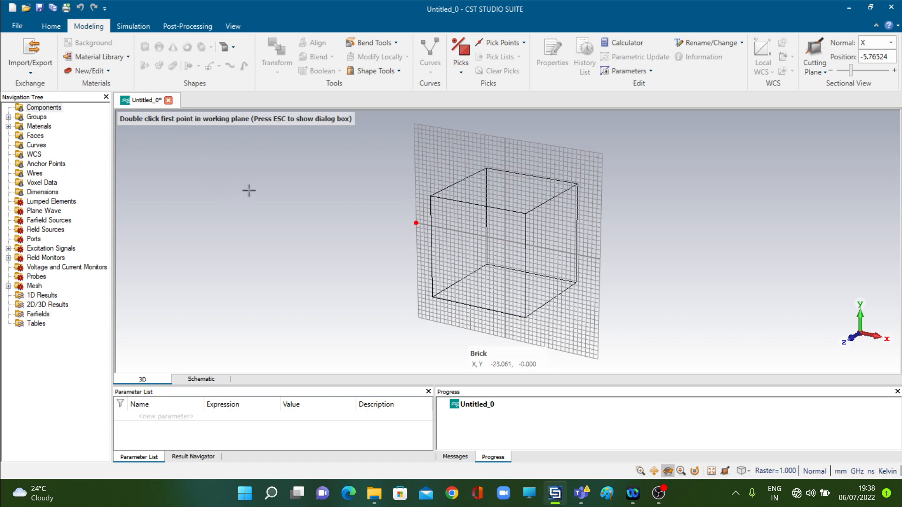
key(Escape)
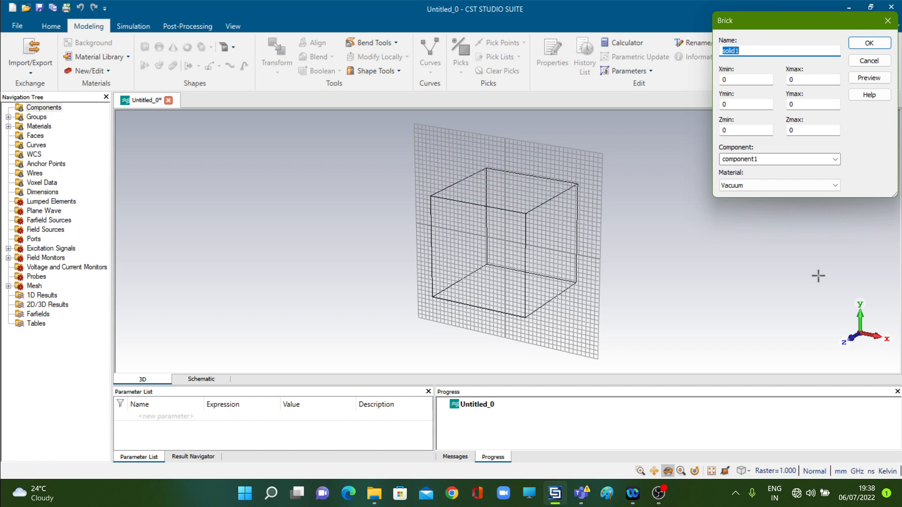
text(Substrate)
Set the Substrate brick's extents to -30 to 30 in X, -30 to 30 in Y, and Zmax to 1.6
double_click(735, 80)
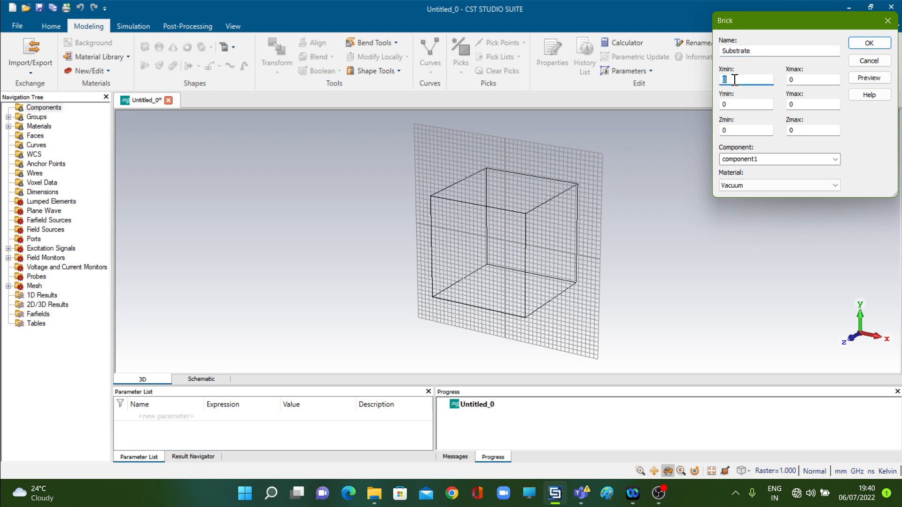
text(-30)
key(Tab)
text(30)
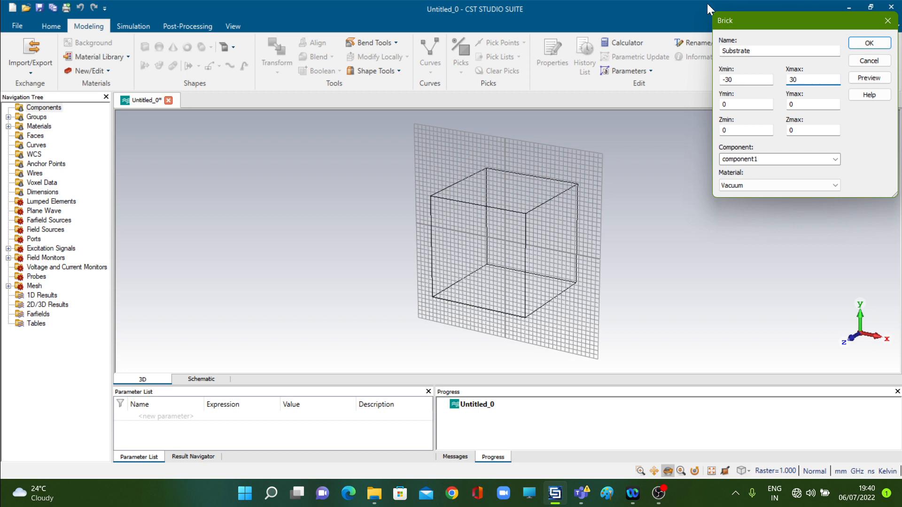
double_click(742, 104)
text(-30)
key(Tab)
text(30)
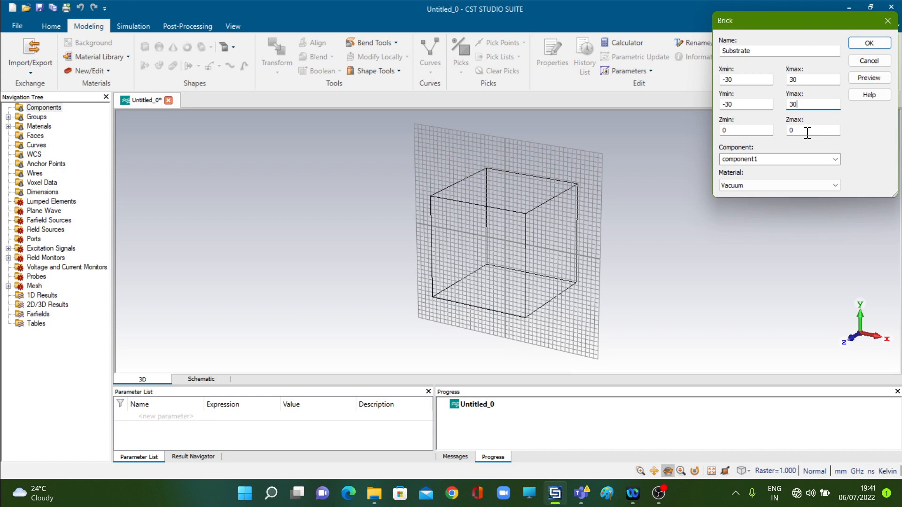
click(807, 132)
text(1.6)
Load FR-4 (lossy) from the material library as the Substrate brick's material
click(834, 185)
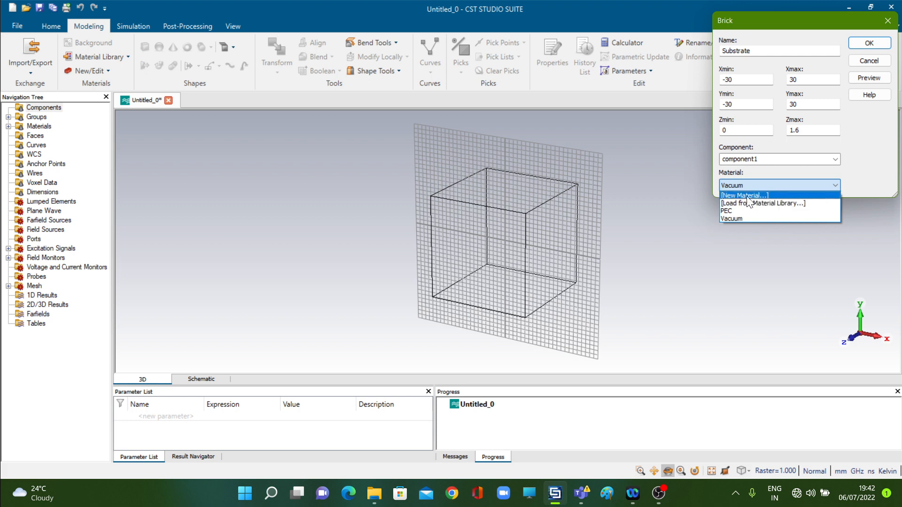
click(783, 202)
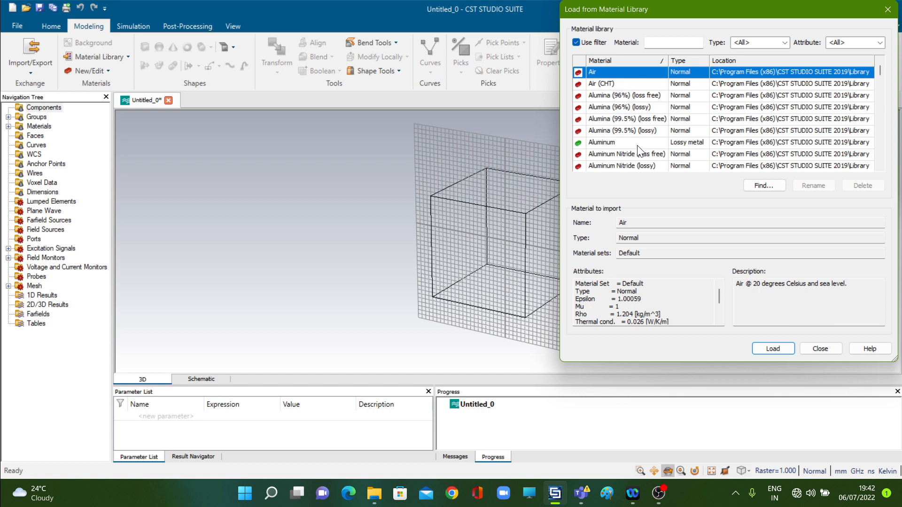
scroll(640, 150, down, 2)
scroll(640, 146, down, 3)
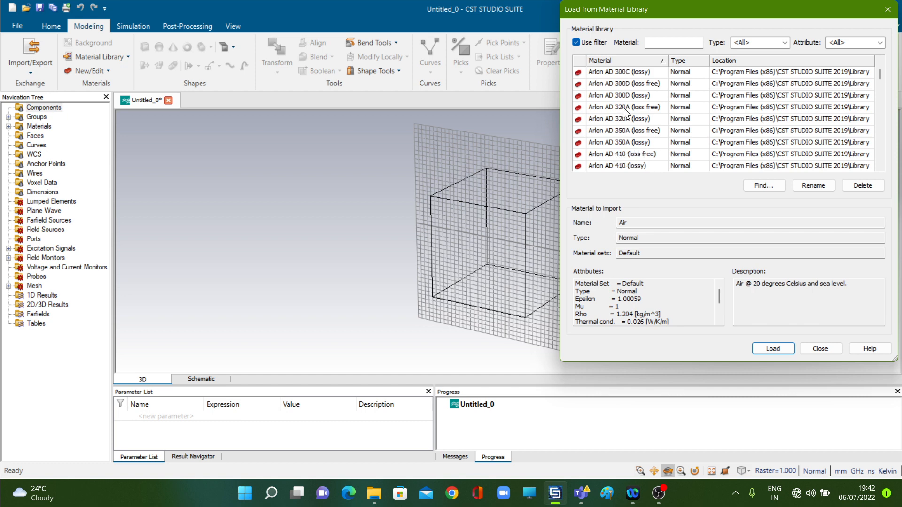
scroll(634, 108, down, 3)
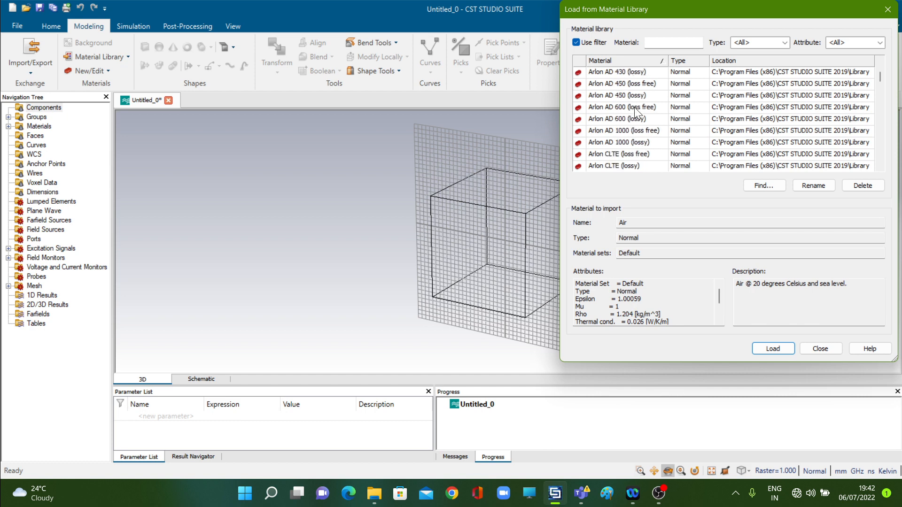
scroll(631, 127, down, 3)
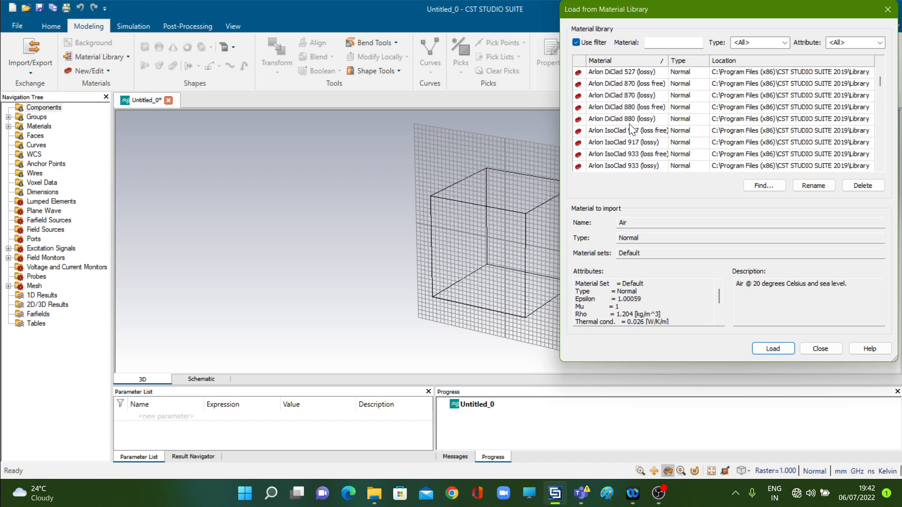
scroll(631, 128, down, 9)
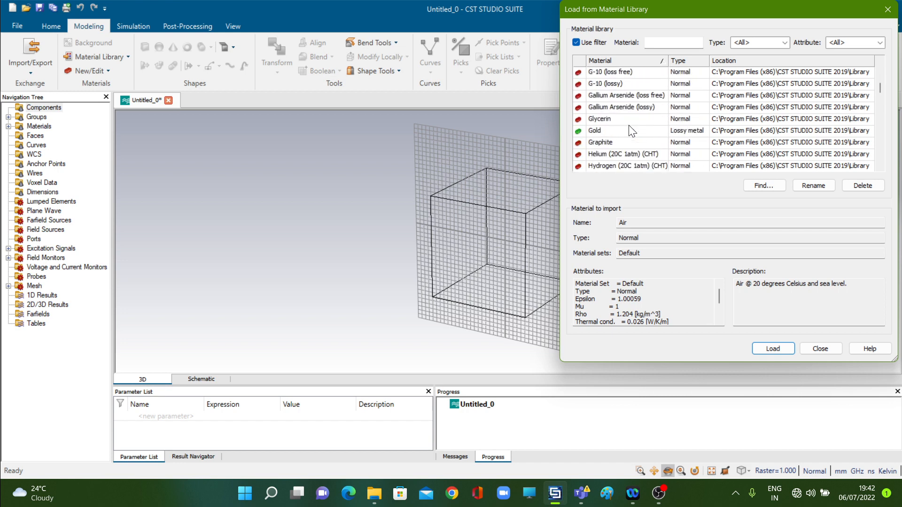
scroll(632, 131, up, 3)
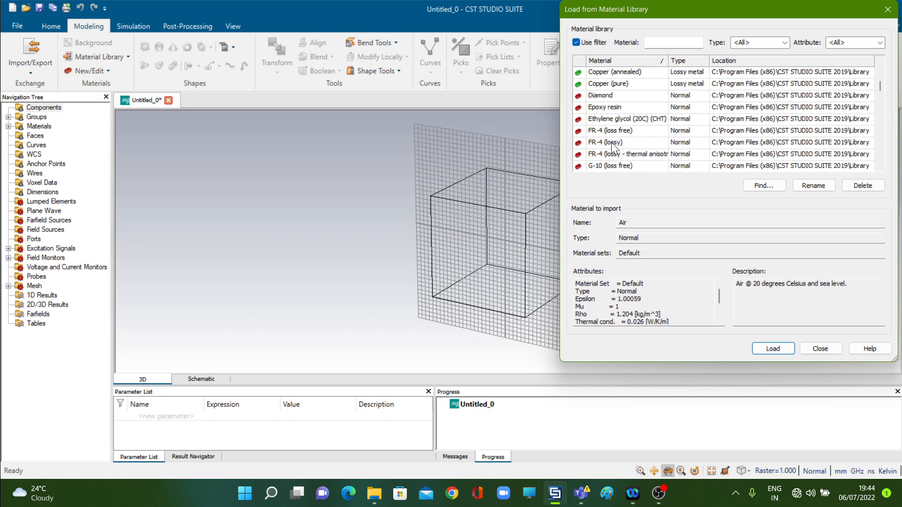
click(613, 146)
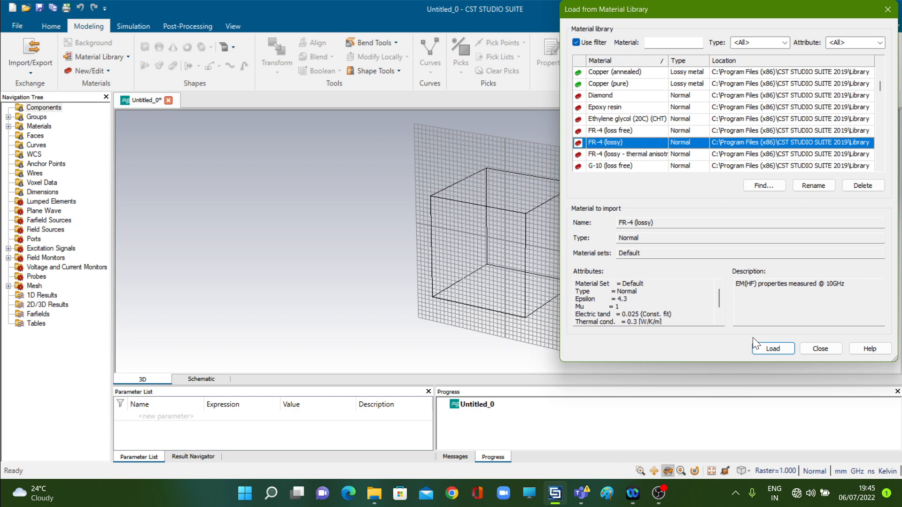
click(765, 350)
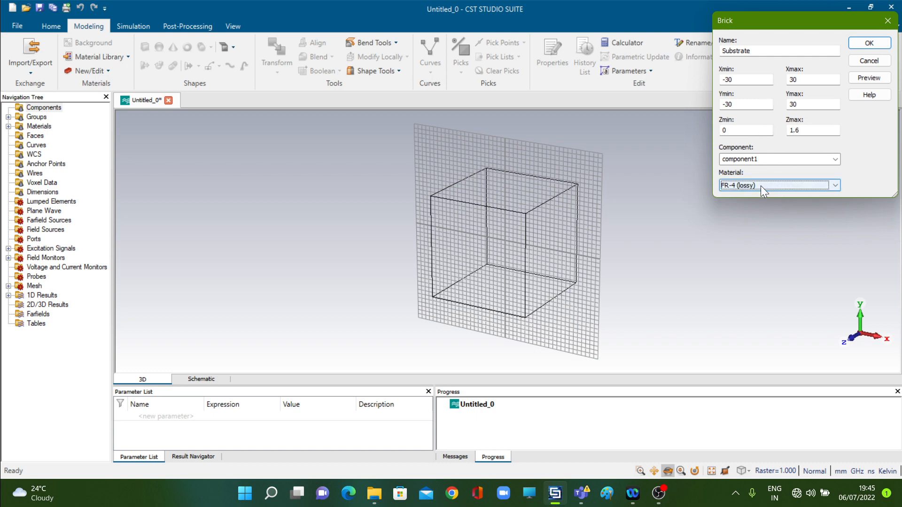
Preview the Substrate brick and create it in the model
click(864, 78)
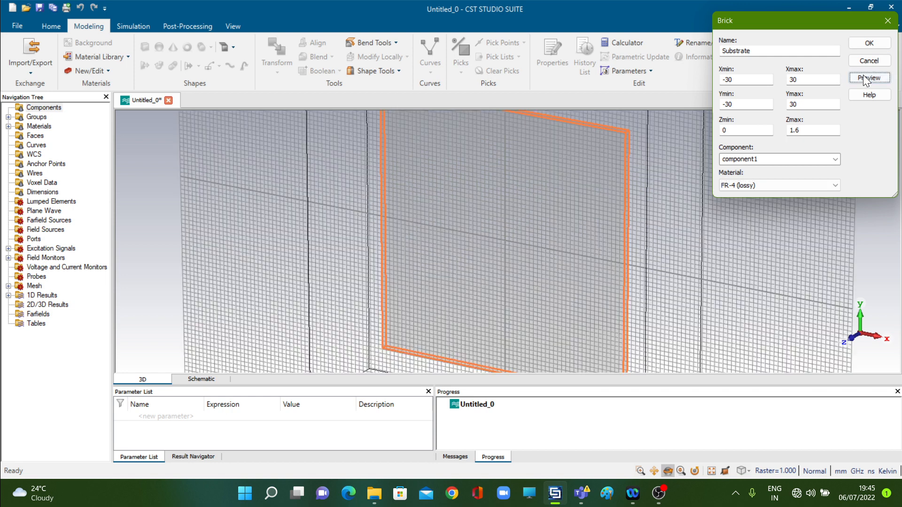
scroll(536, 259, down, 5)
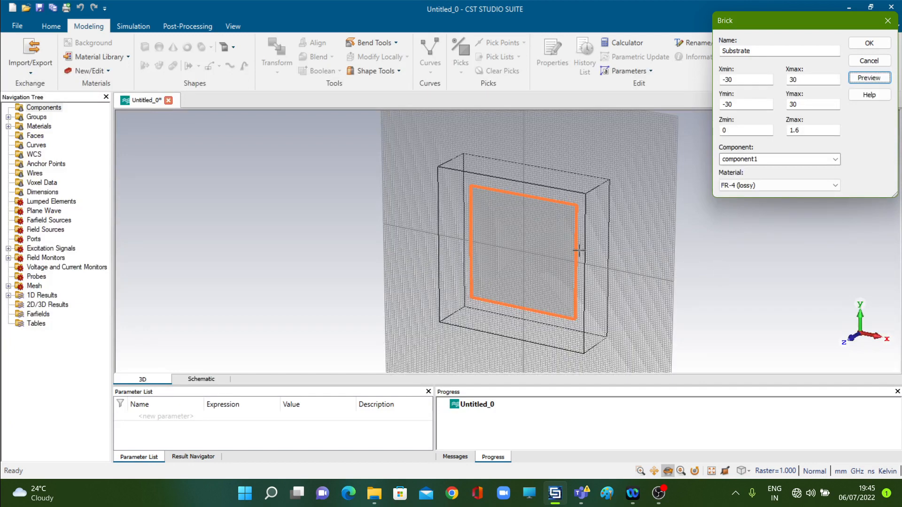
click(872, 43)
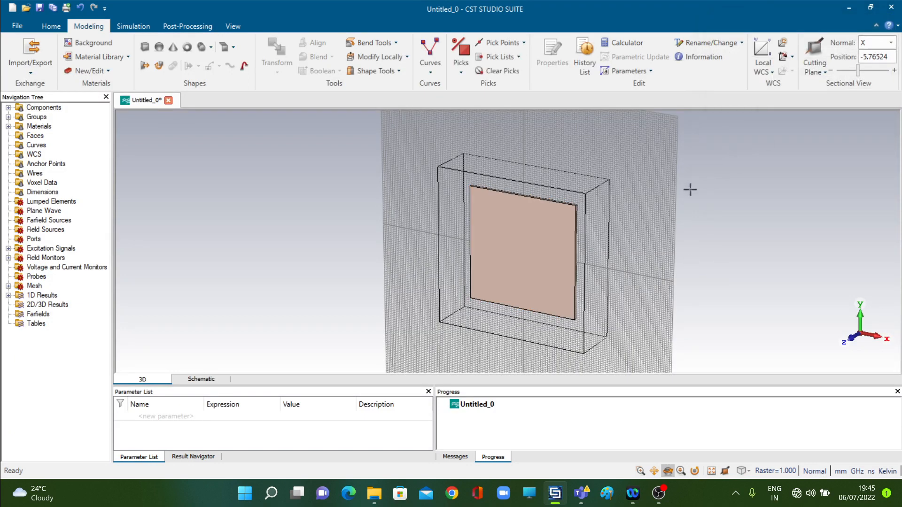
scroll(602, 227, up, 1)
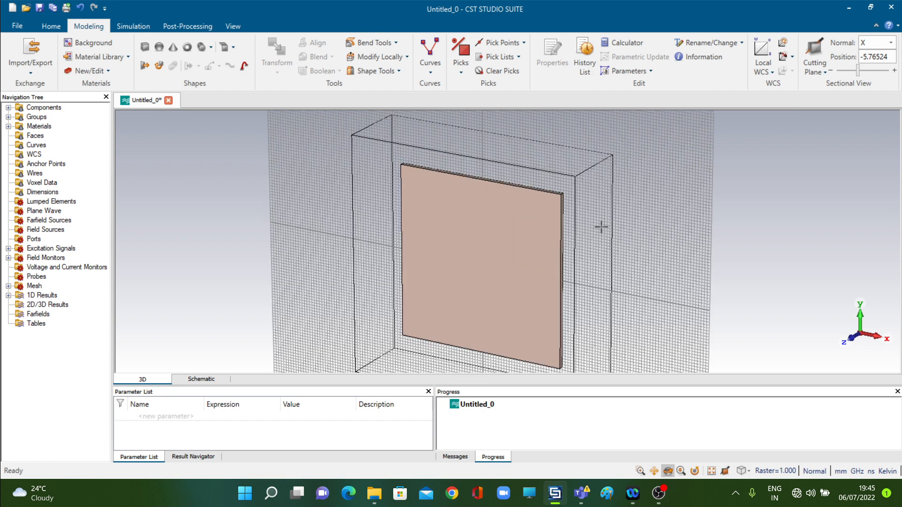